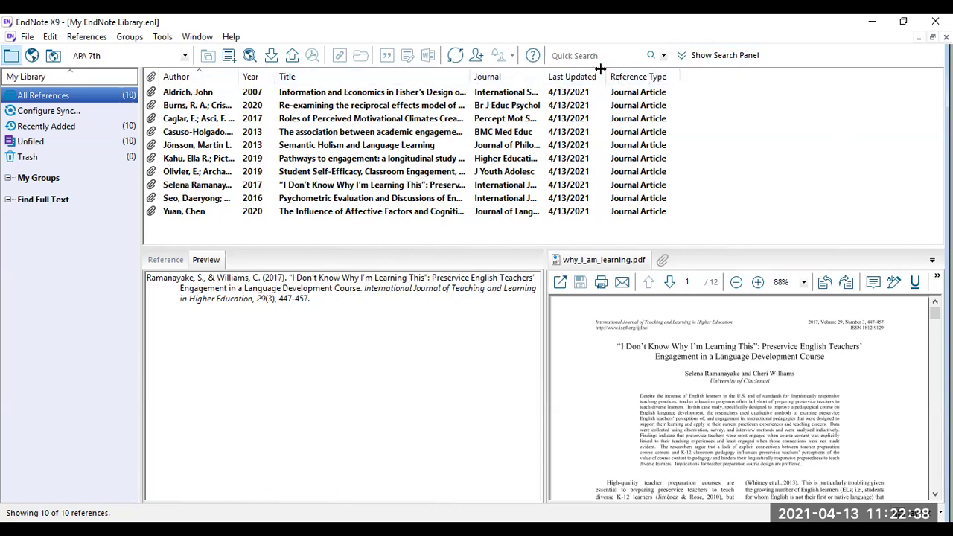
Widen the Journal column in the reference list and check which other columns can be displayed
left_click_drag(544, 77, 618, 81)
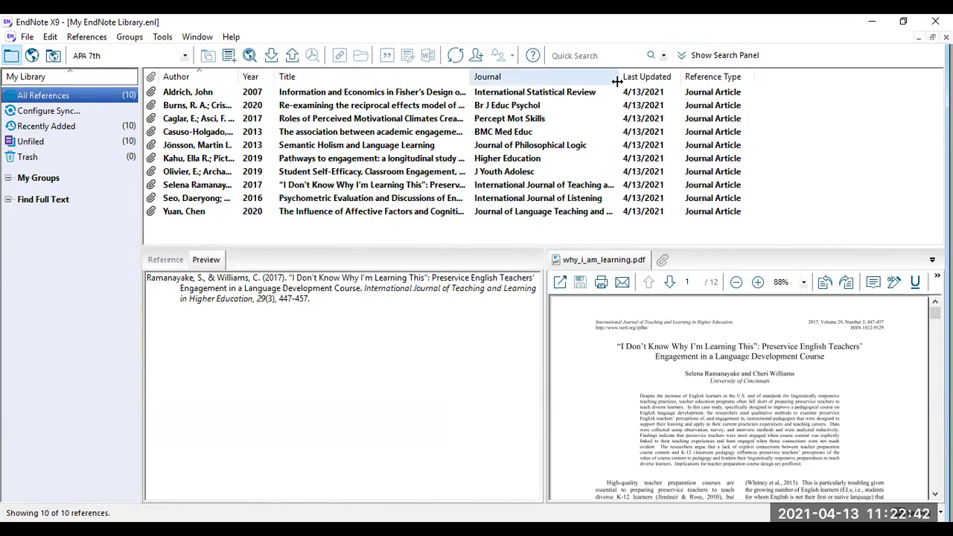
right_click(579, 76)
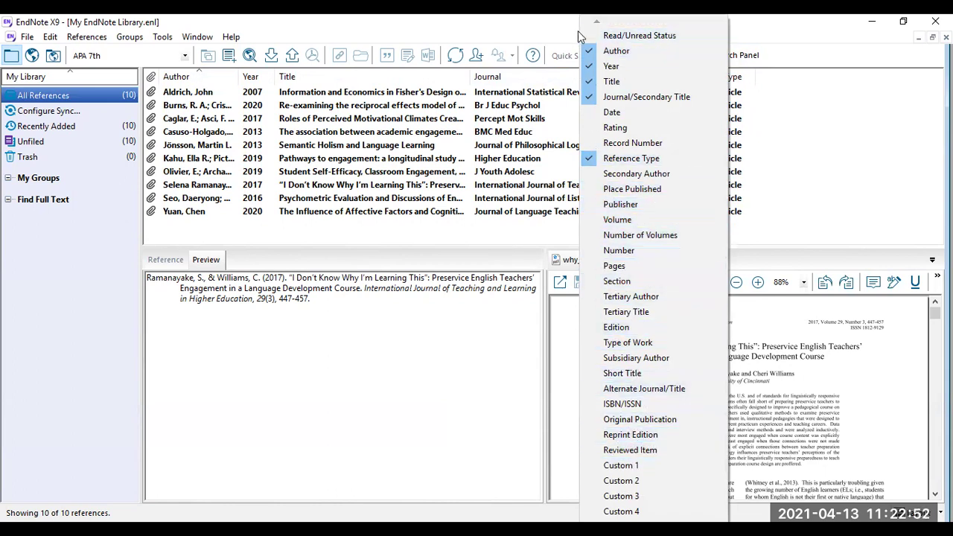
left_click(914, 103)
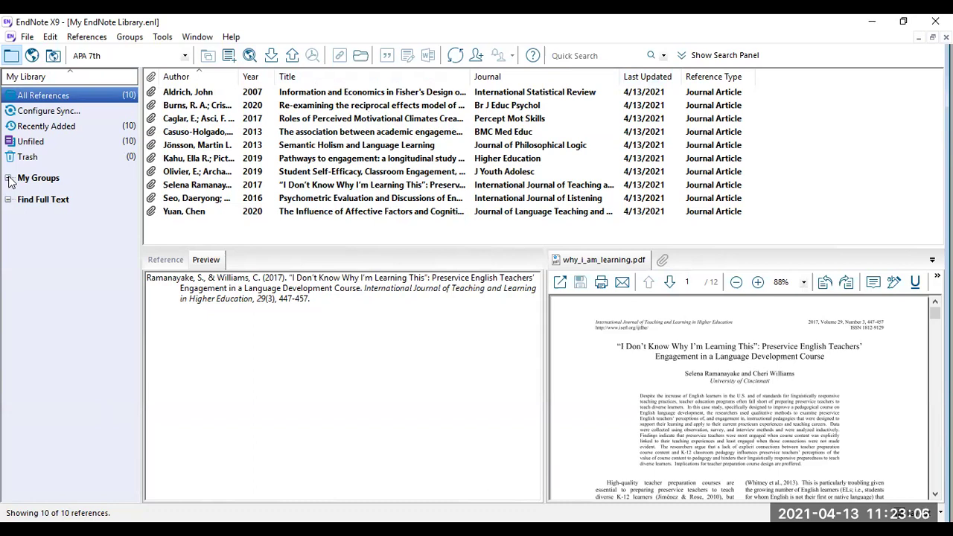
Create a new group set named "Essay title" in the library
right_click(10, 180)
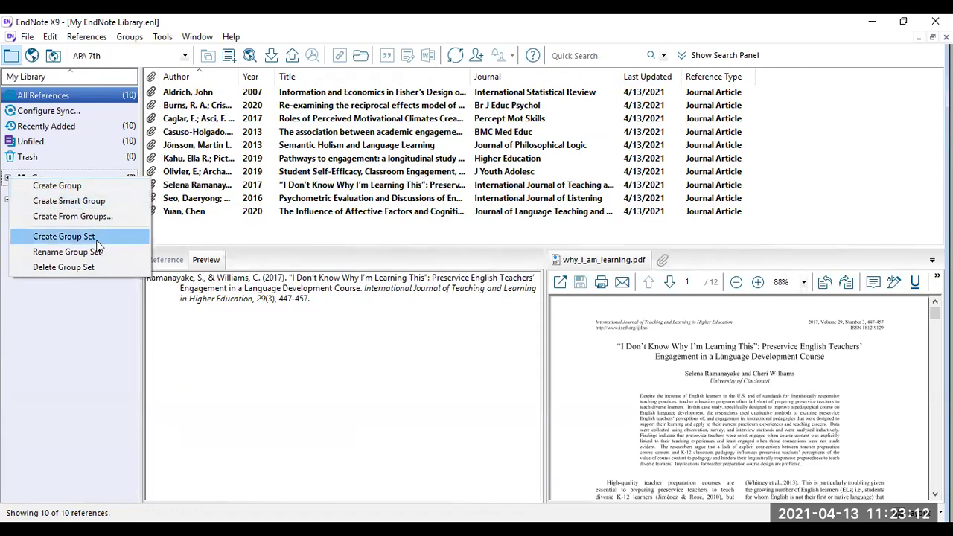
left_click(63, 237)
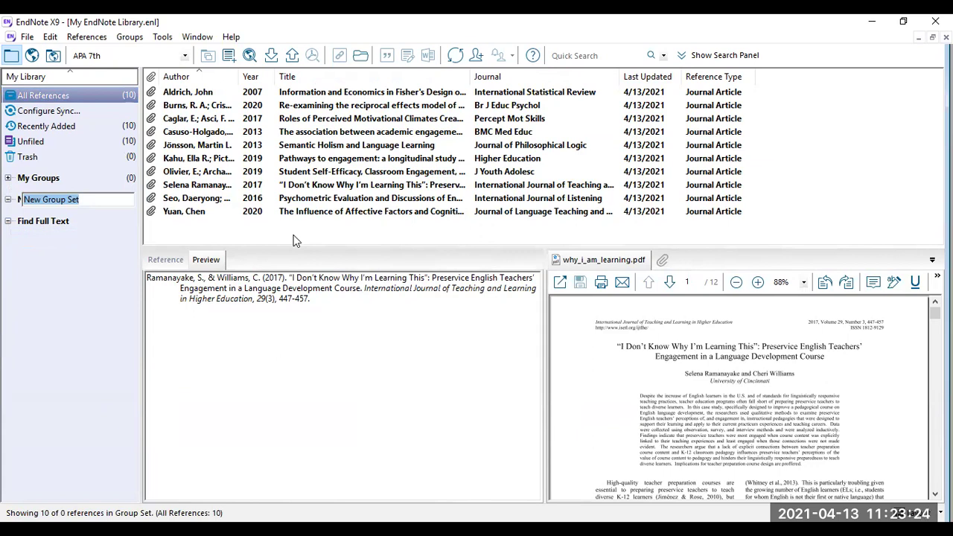
type("Essat title")
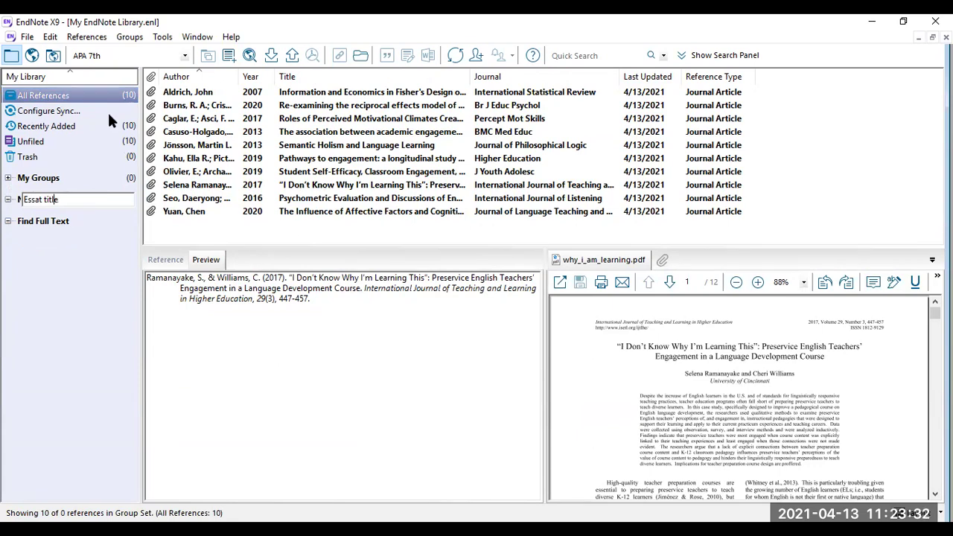
key("Left")
key("Left")
key("Left")
key("Left")
key("Left")
key("Left")
key("BackSpace")
type("y")
key("Return")
Create a group named "Introduction" inside the Essay title group set
left_click(29, 205)
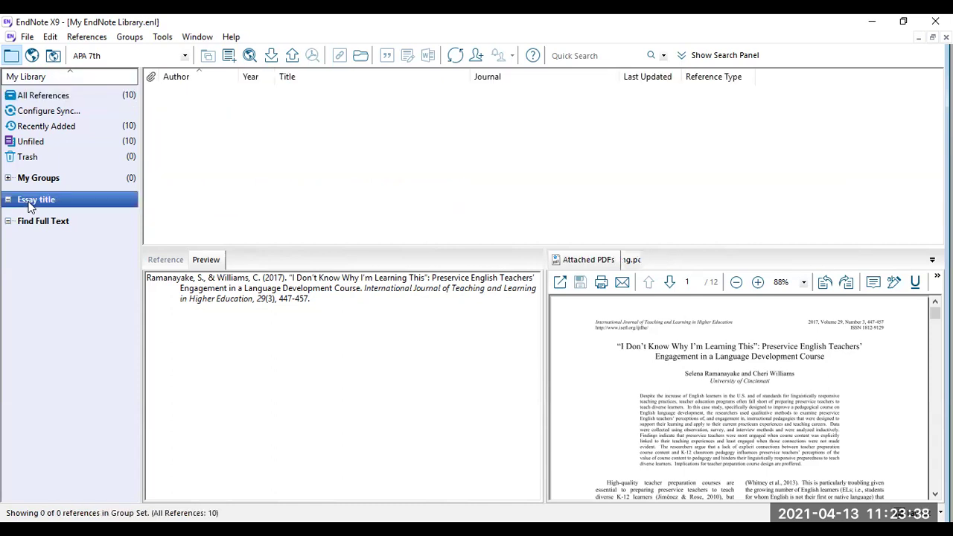
right_click(30, 205)
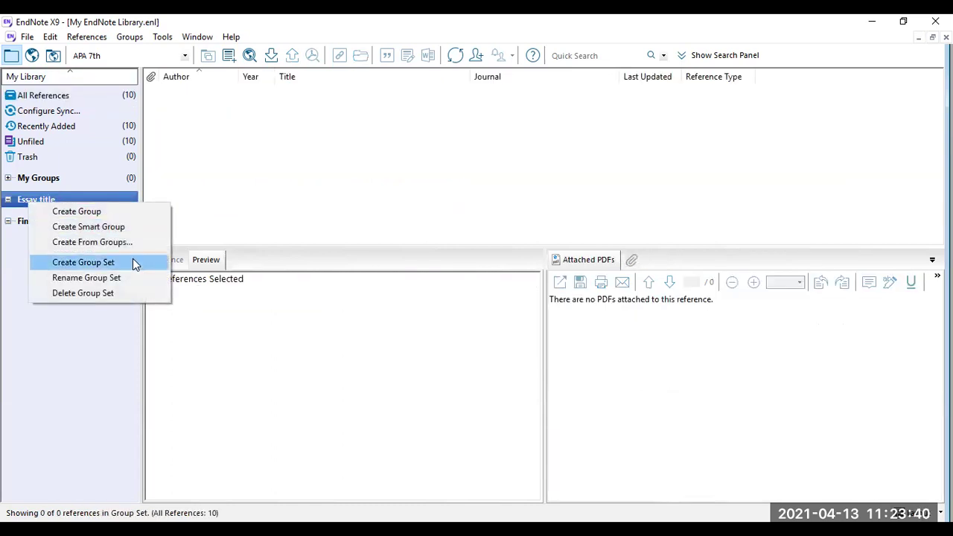
left_click(110, 212)
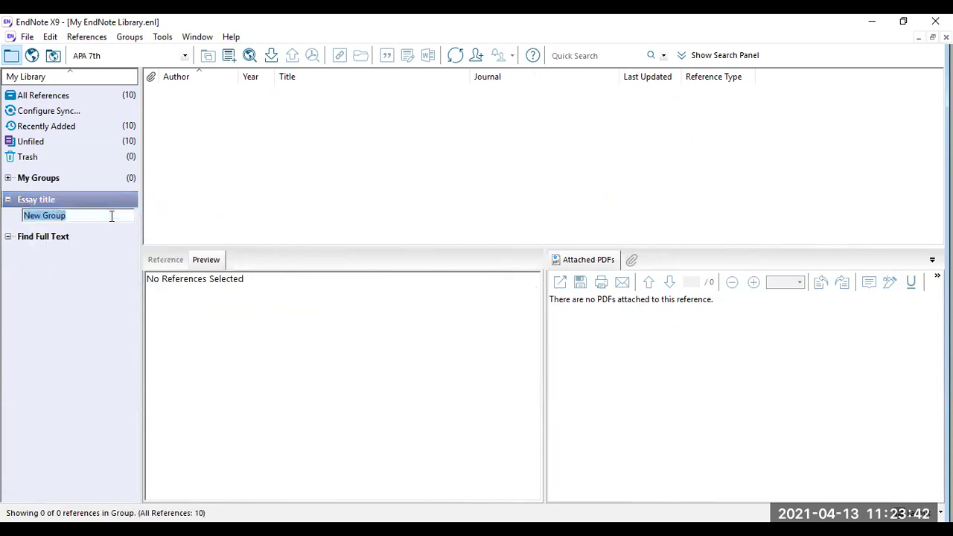
type("Introduction")
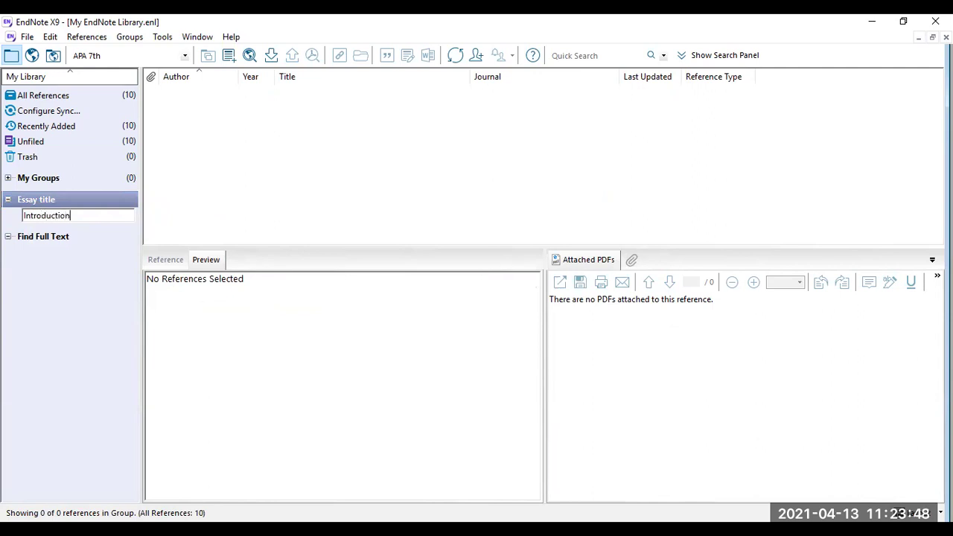
key("Return")
Create a second group named "Literature Review" inside the Essay title group set
right_click(68, 198)
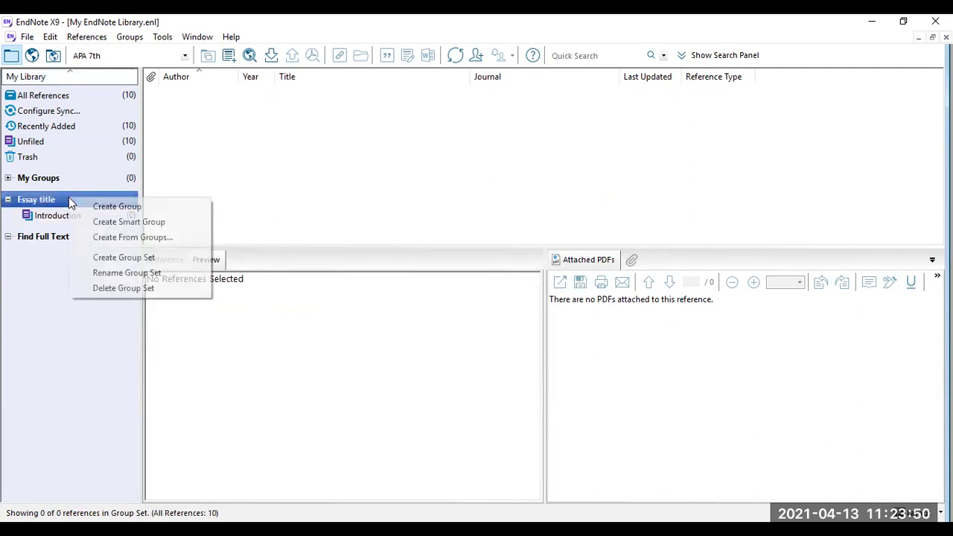
left_click(107, 206)
type("Literature")
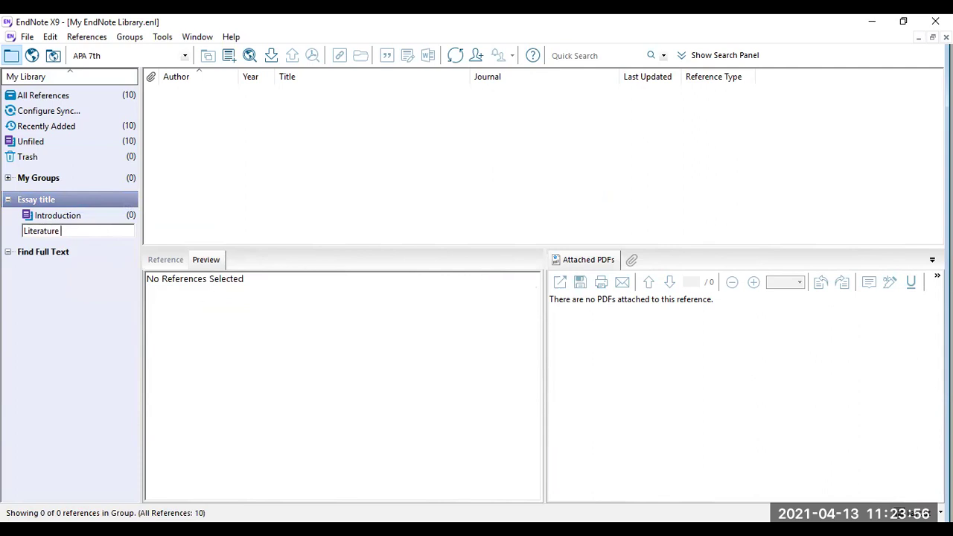
type(" Rw")
type("ev")
type("iew")
left_click(275, 412)
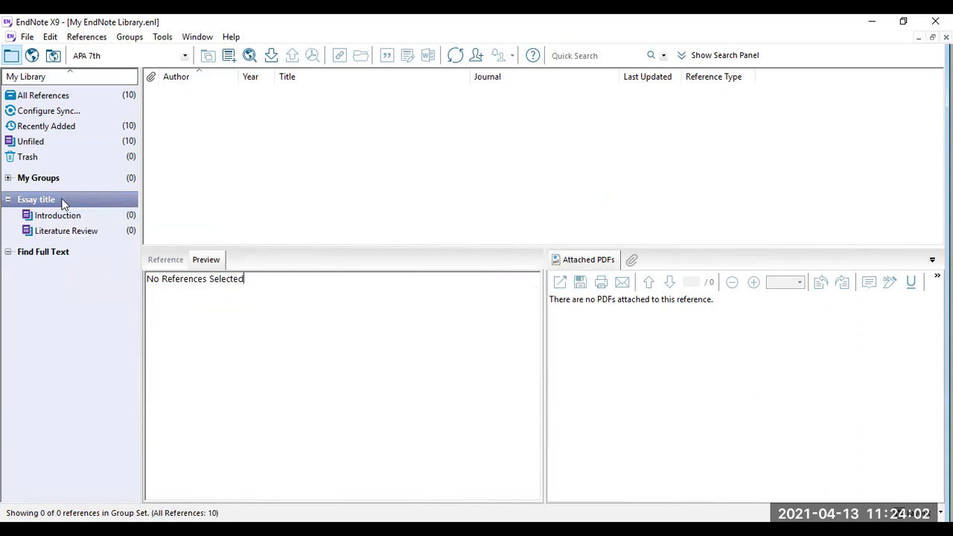
From all references, add the 2017 article "Roles of Perceived Motivational Climates" to the Introduction group
left_click(99, 98)
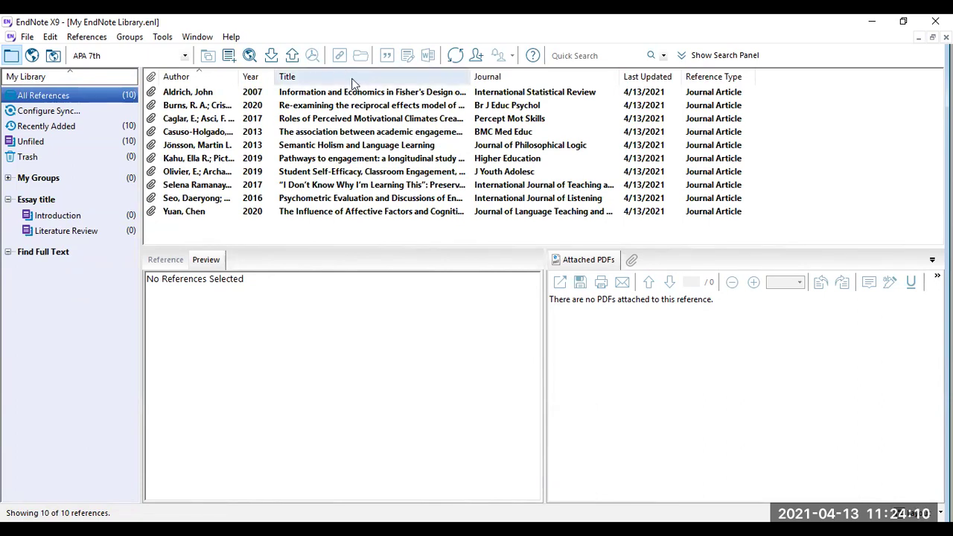
left_click(341, 119)
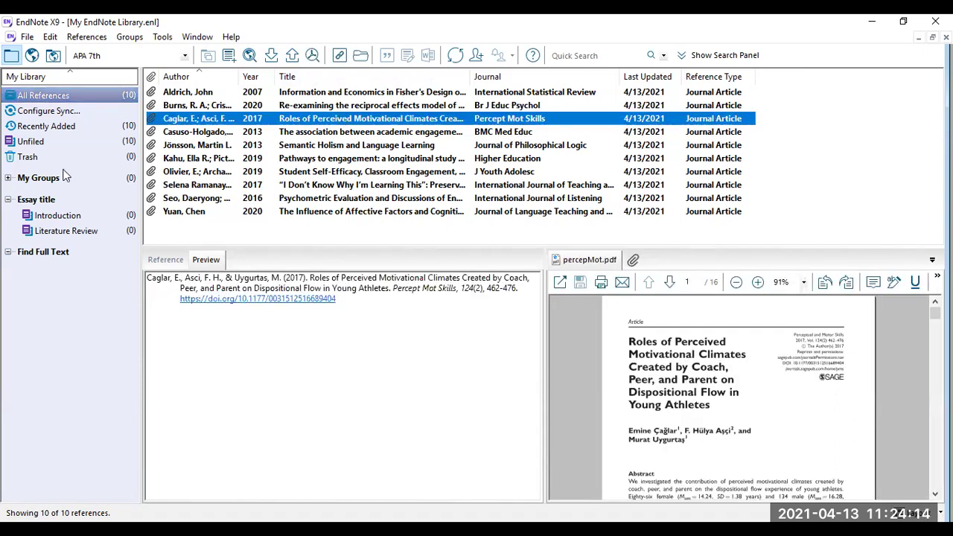
left_click_drag(202, 117, 97, 214)
left_click(288, 225)
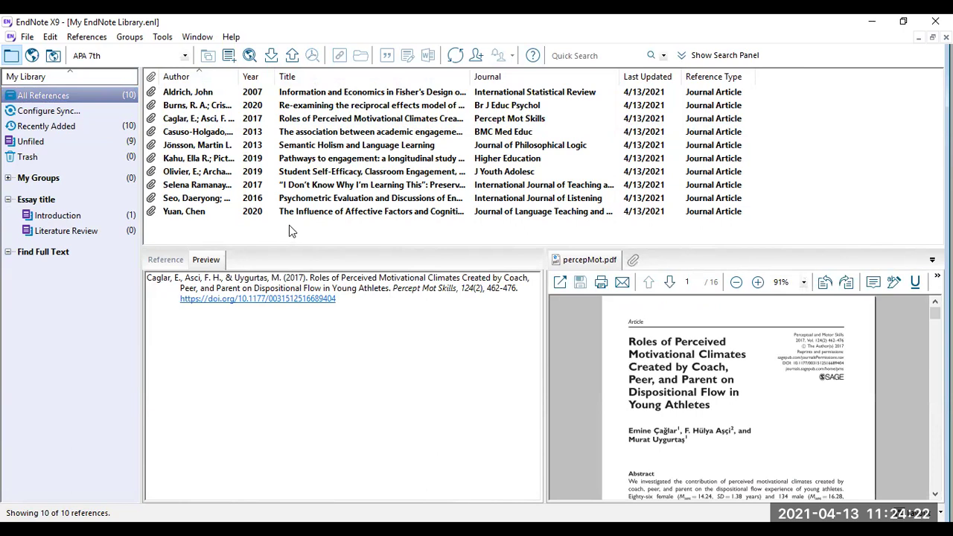
Add the "association between academic engagement", "Student Self-Efficacy" and "I Don't Know Why I'm Learning This" articles together to the Literature Review group
left_click(310, 132)
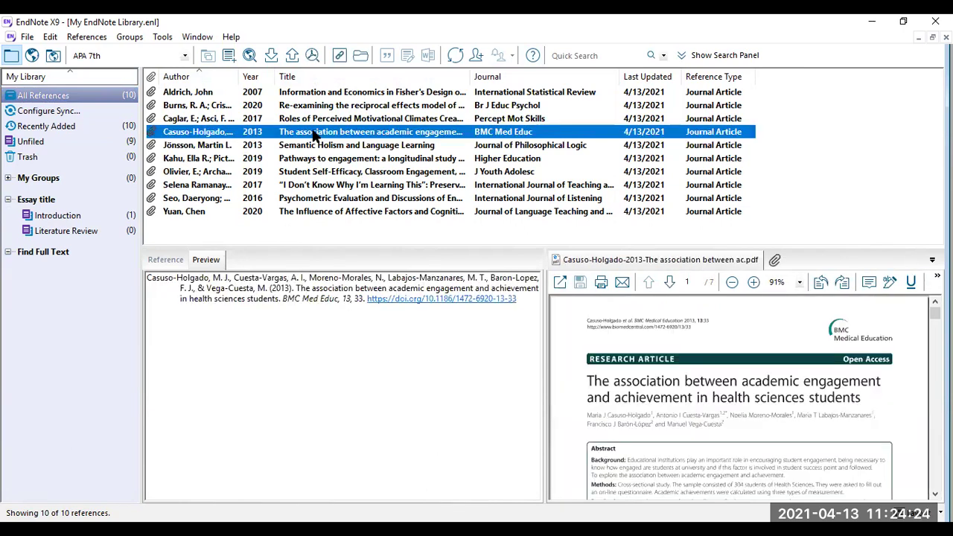
left_click(341, 186, "ctrl")
left_click(342, 172, "ctrl")
left_click_drag(329, 169, 131, 231)
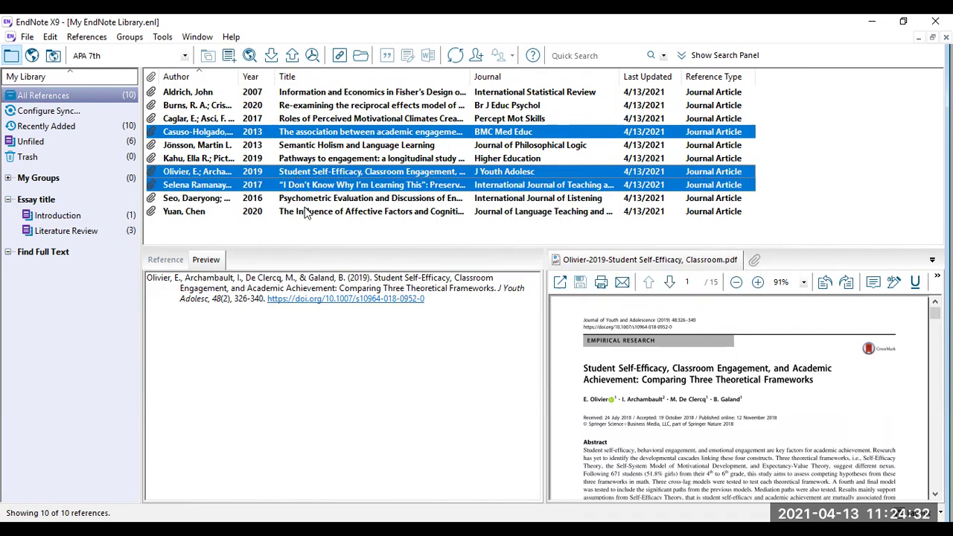
left_click(295, 235)
View the references filed in the Literature Review group, the whole Essay title set and the Introduction group
left_click(92, 213)
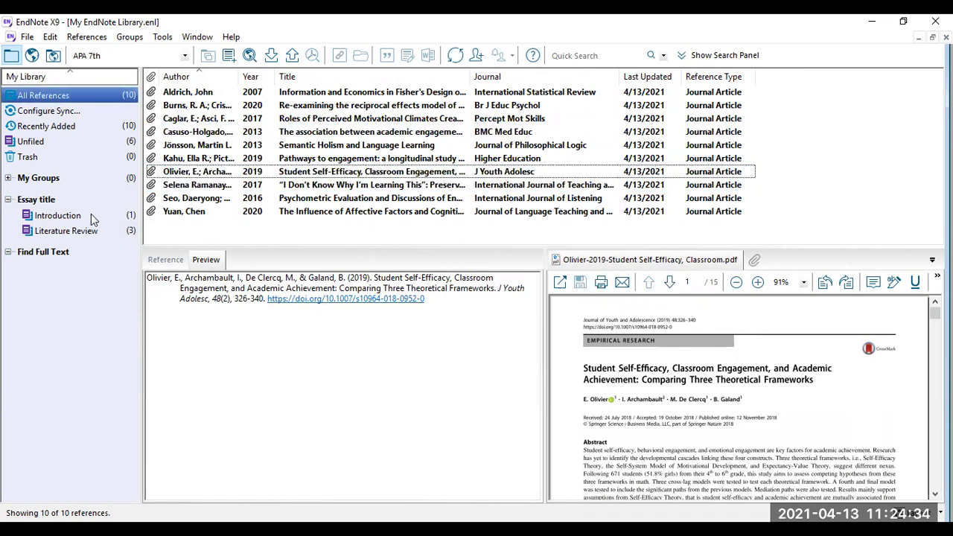
left_click(104, 229)
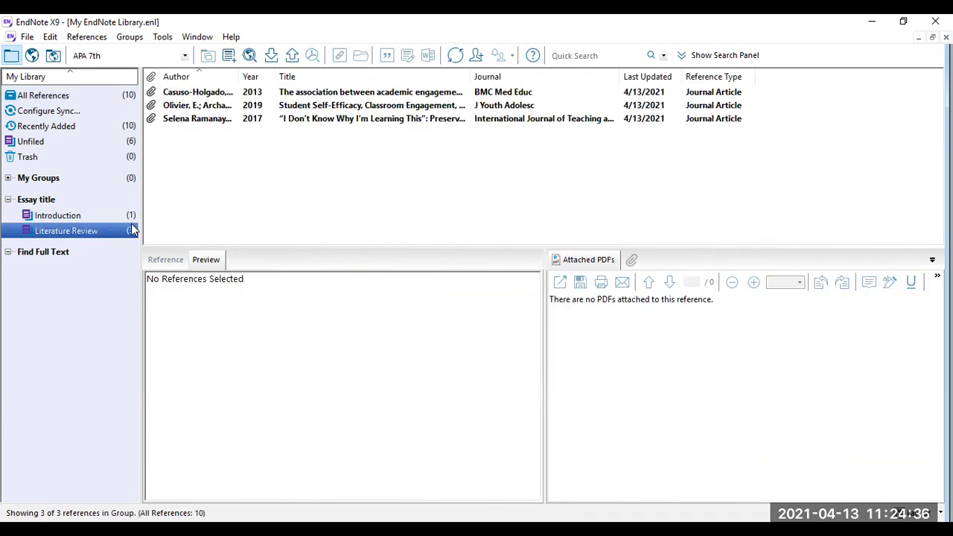
left_click(64, 200)
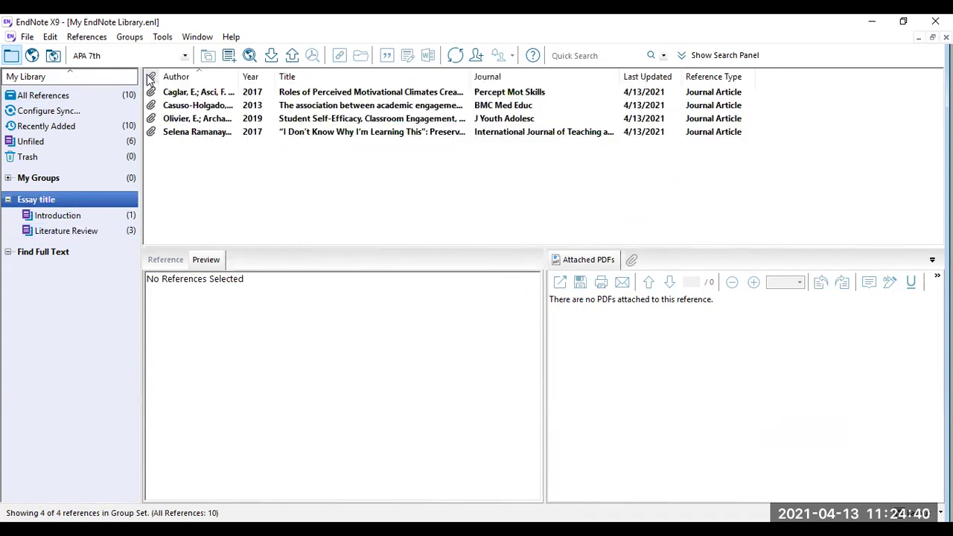
left_click(94, 215)
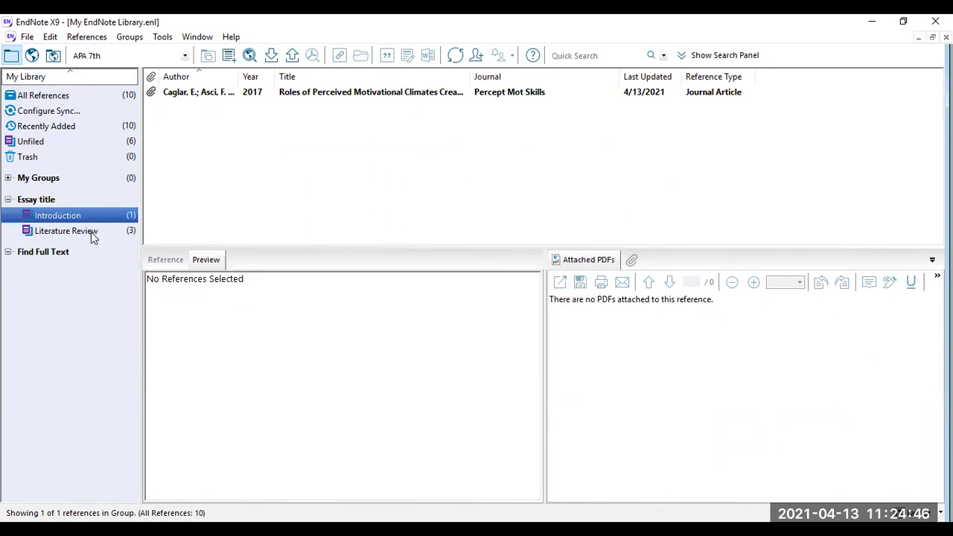
Remove the 2013 article on academic engagement and achievement from the Literature Review group, keeping it in the library
left_click(91, 232)
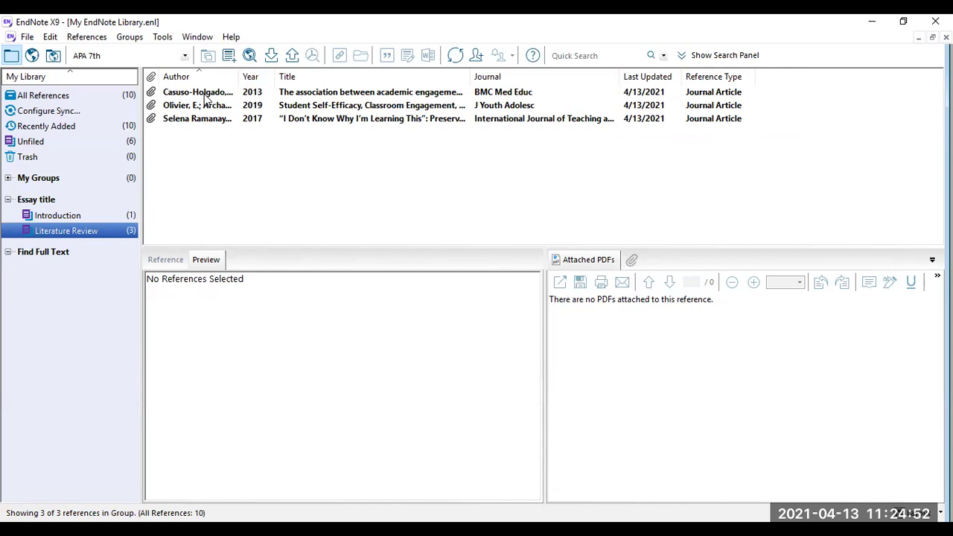
left_click(231, 91)
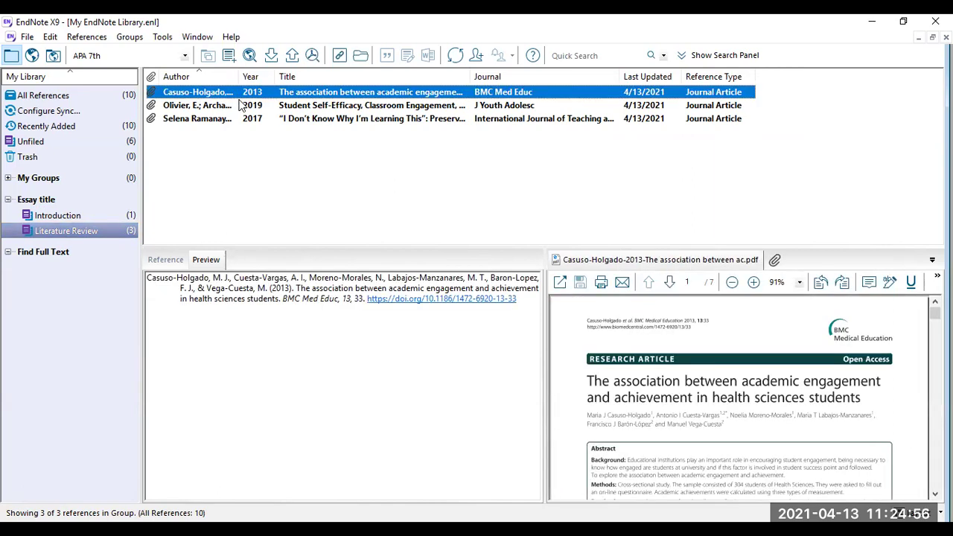
key("Delete")
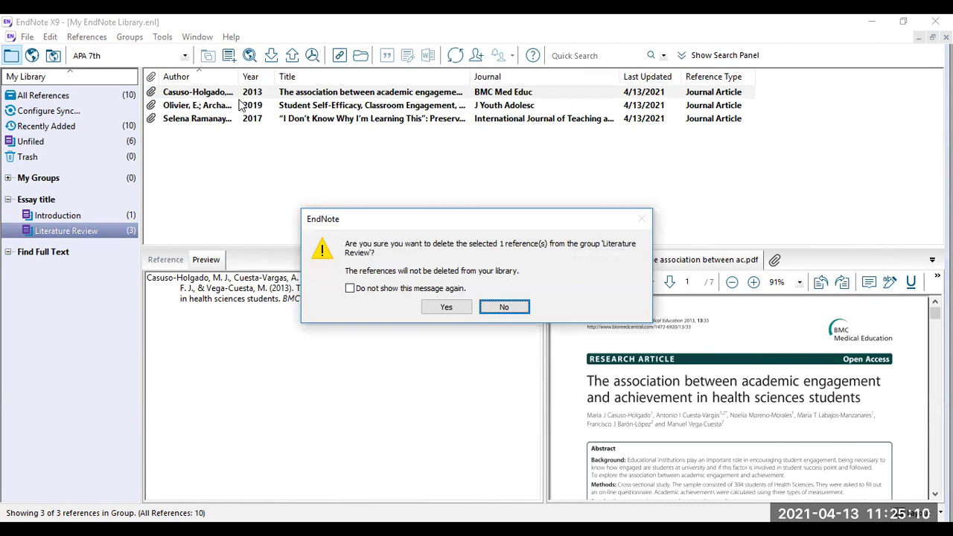
left_click(440, 312)
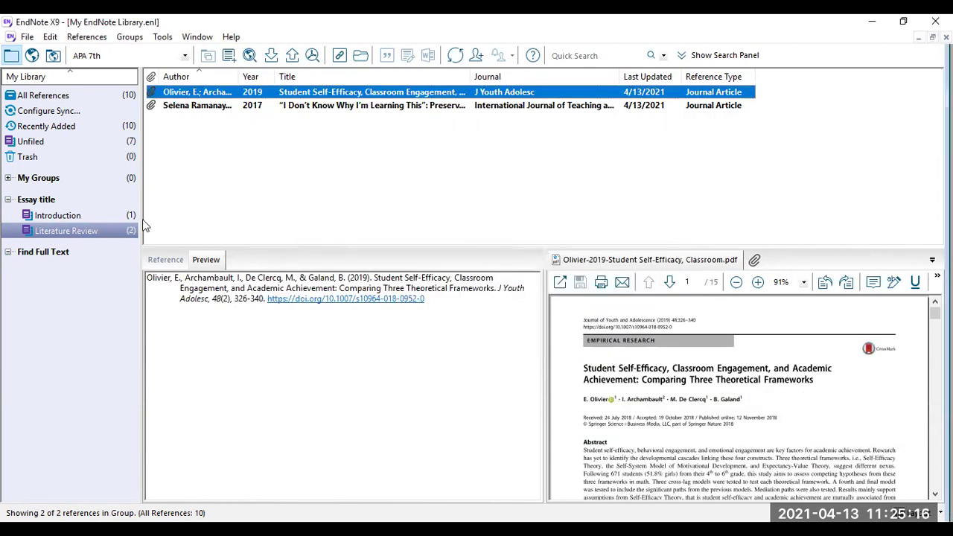
From all references, move the 2016 "Psychometric Evaluation" article to the Trash
left_click(73, 97)
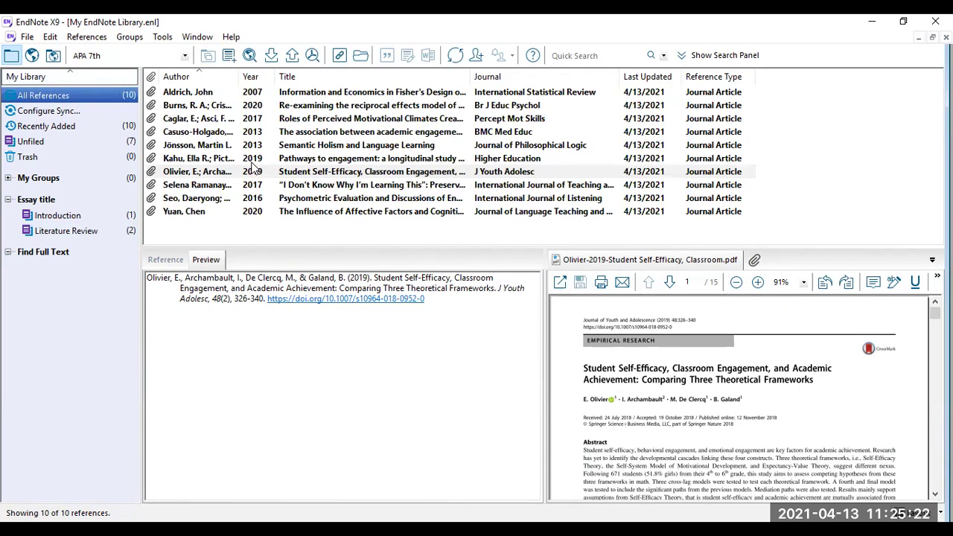
right_click(300, 199)
left_click(318, 198)
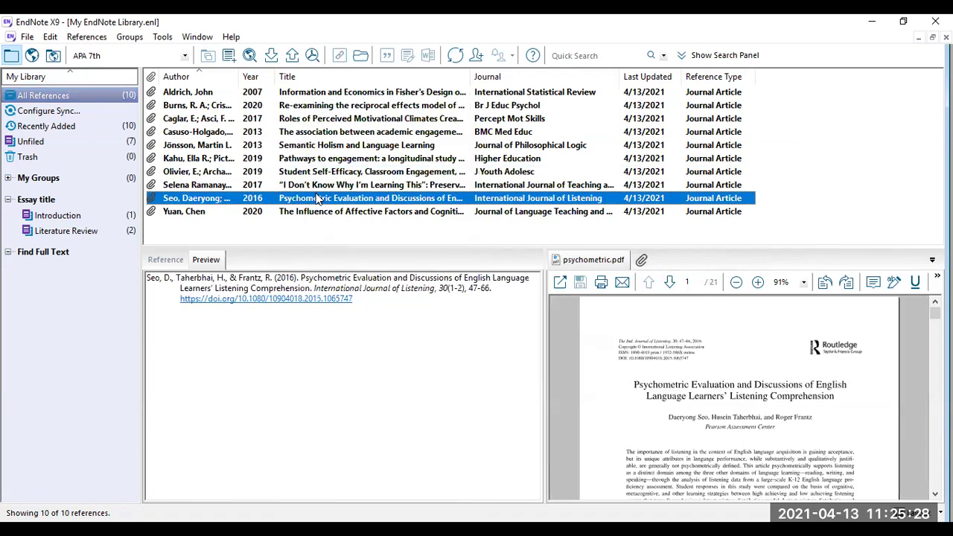
right_click(317, 199)
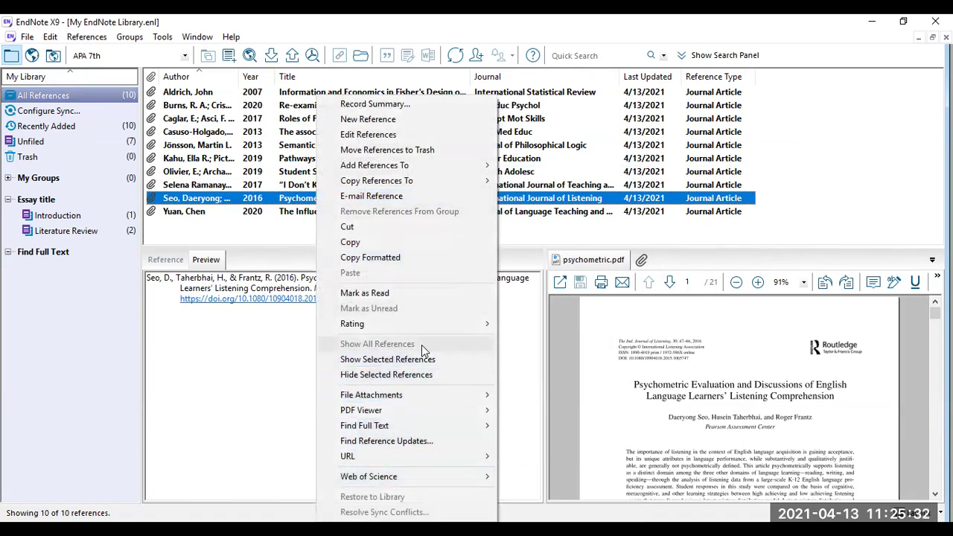
left_click(463, 150)
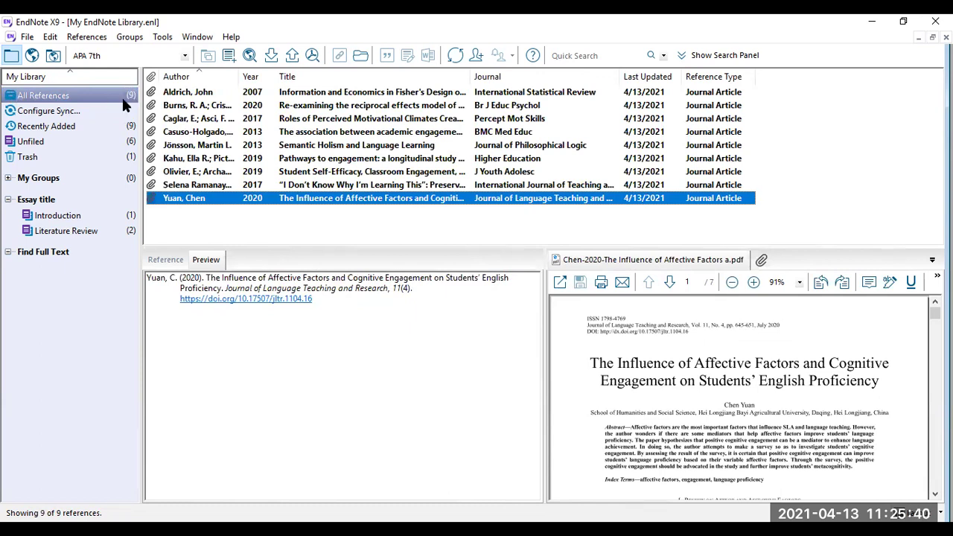
Open the Trash and restore the "Psychometric Evaluation" article to All References without emptying the Trash
left_click(35, 158)
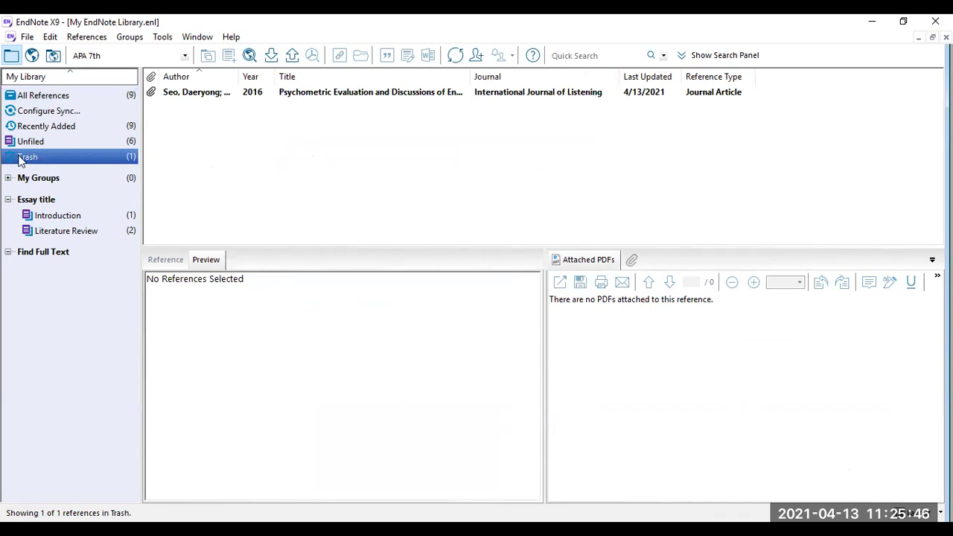
right_click(83, 160)
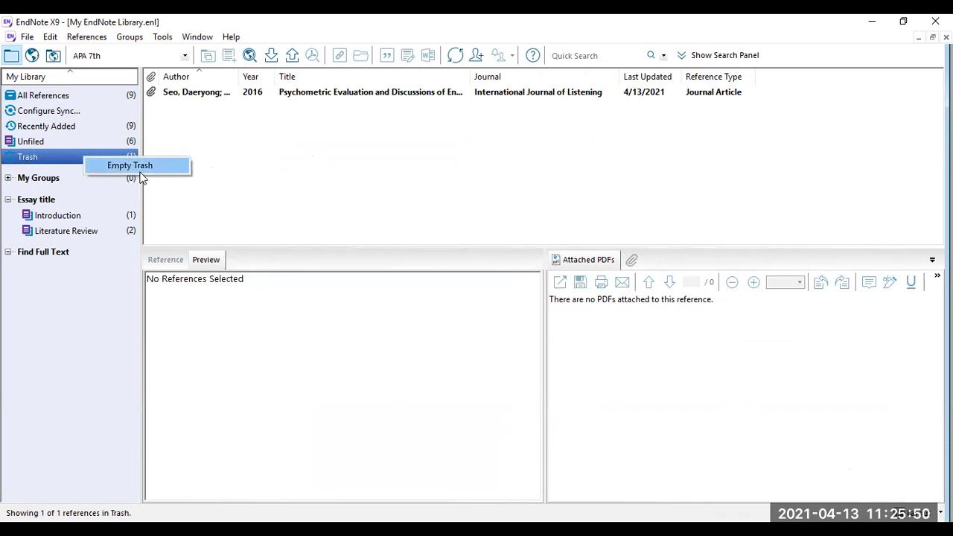
left_click(146, 144)
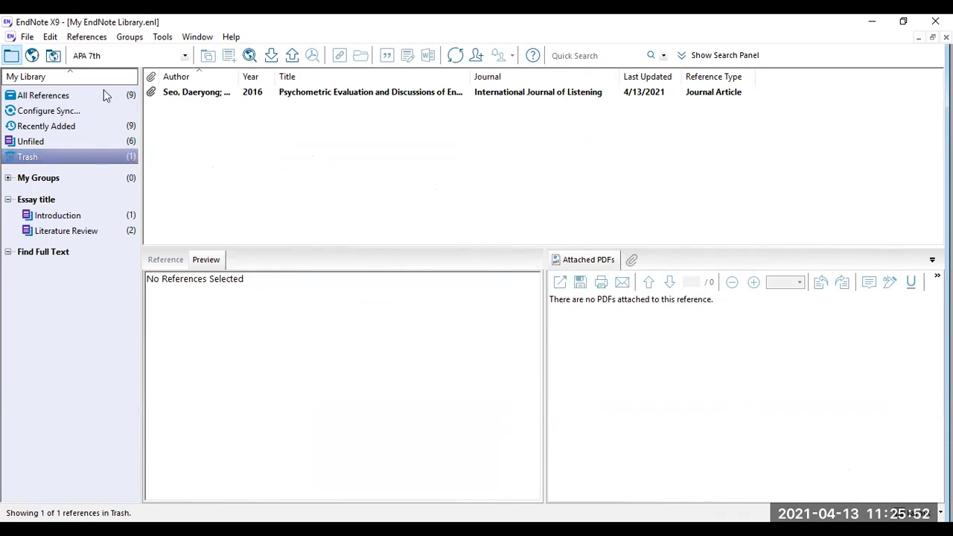
left_click(205, 96)
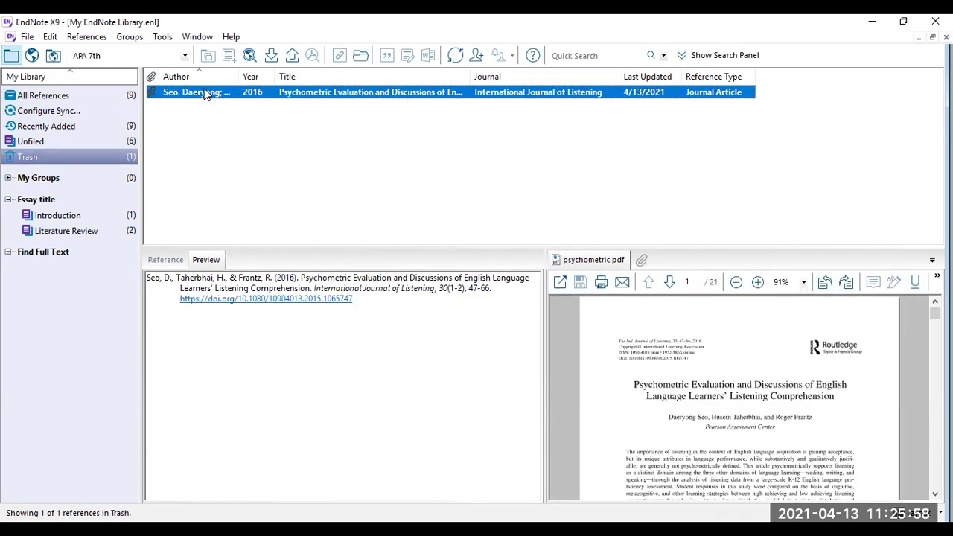
left_click(89, 90)
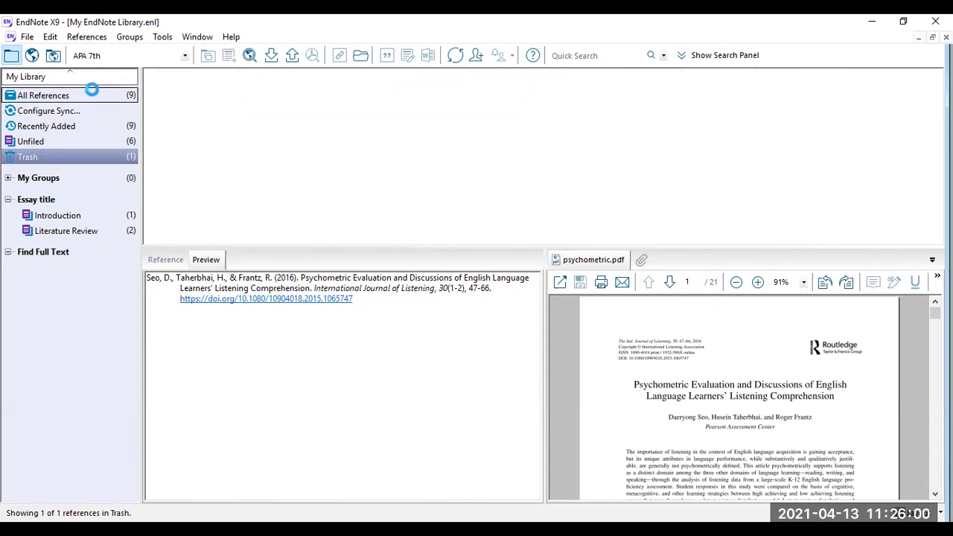
Preview the 2020 article on affective factors and the 2017 "I Don't Know Why I'm Learning This" article among all references
left_click(344, 347)
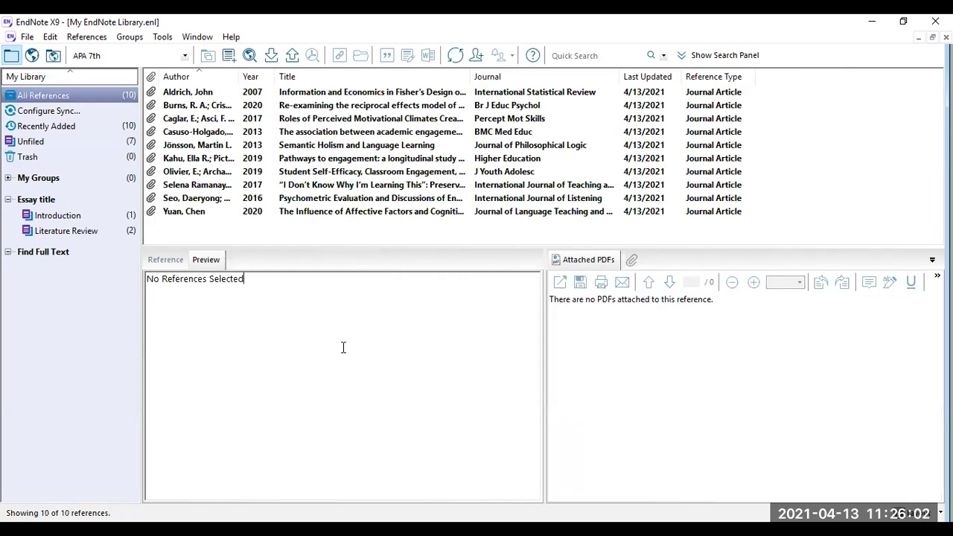
left_click(421, 212)
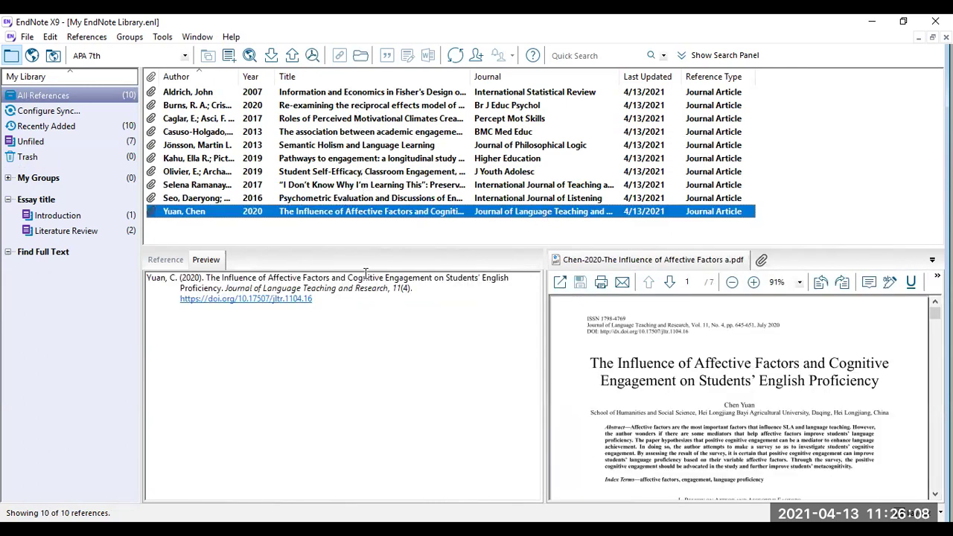
left_click(383, 186)
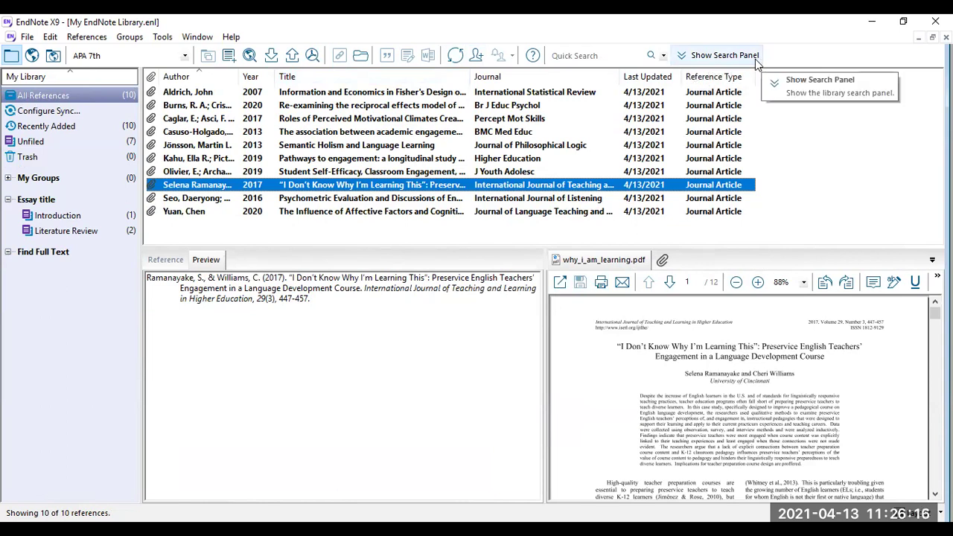
Show the search panel and search the whole library by the first author's surname for the 2017 Percept Mot Skills article
left_click(685, 56)
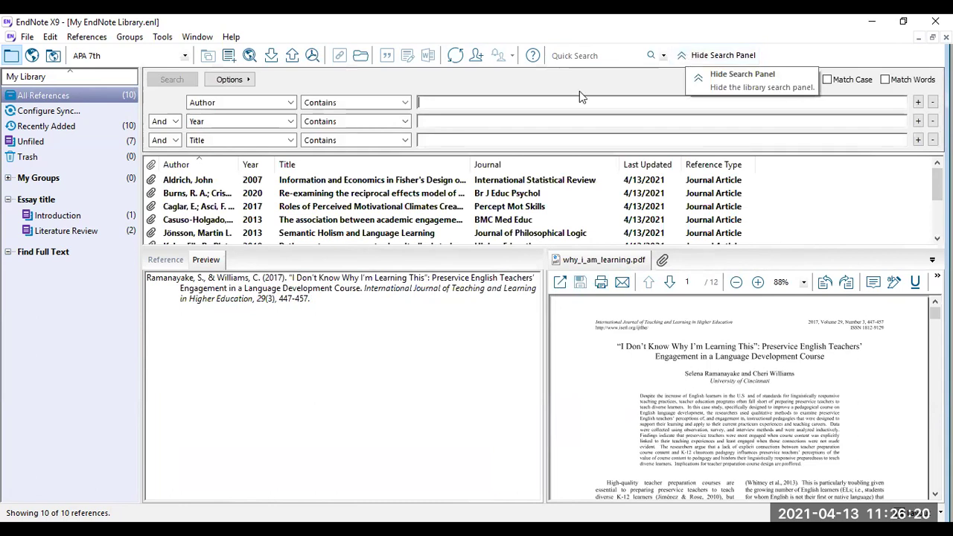
left_click(501, 102)
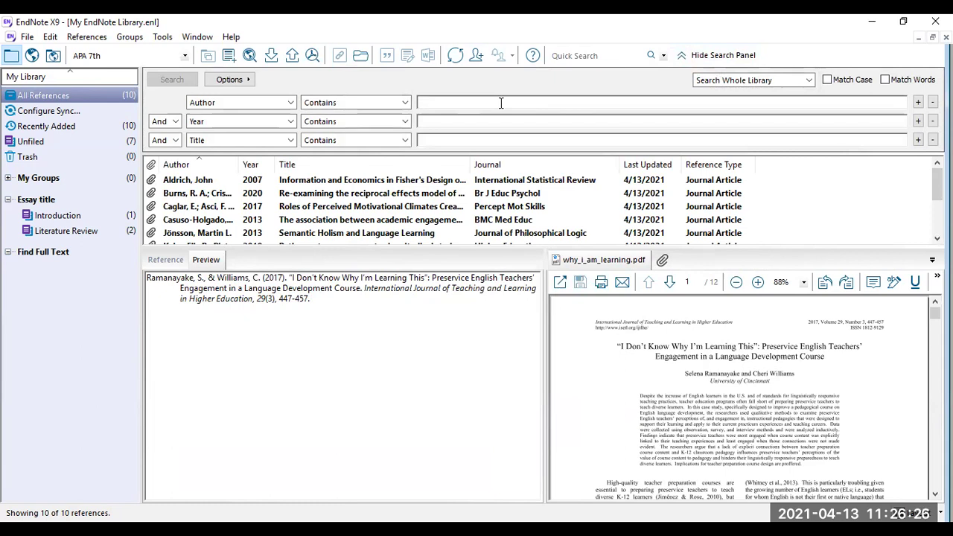
type("cag")
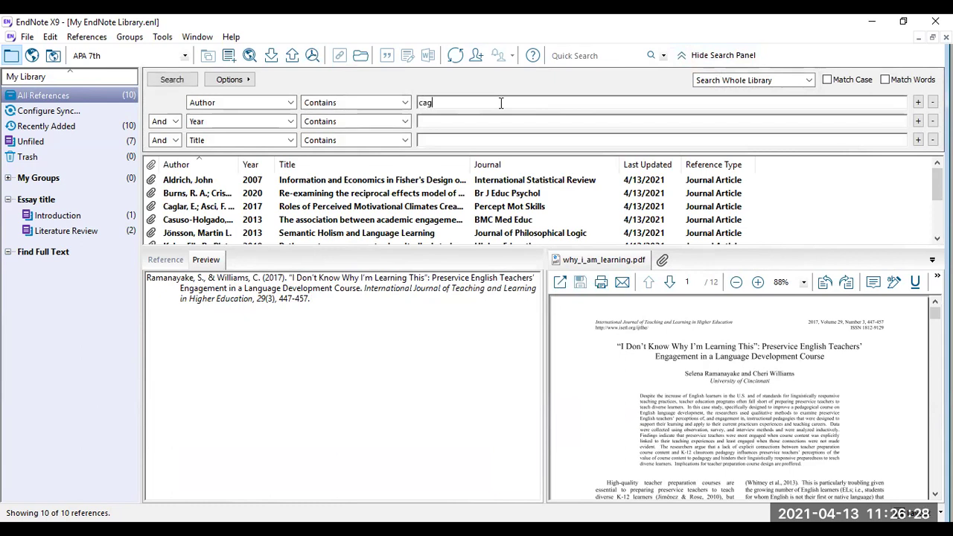
type("lar")
key("Return")
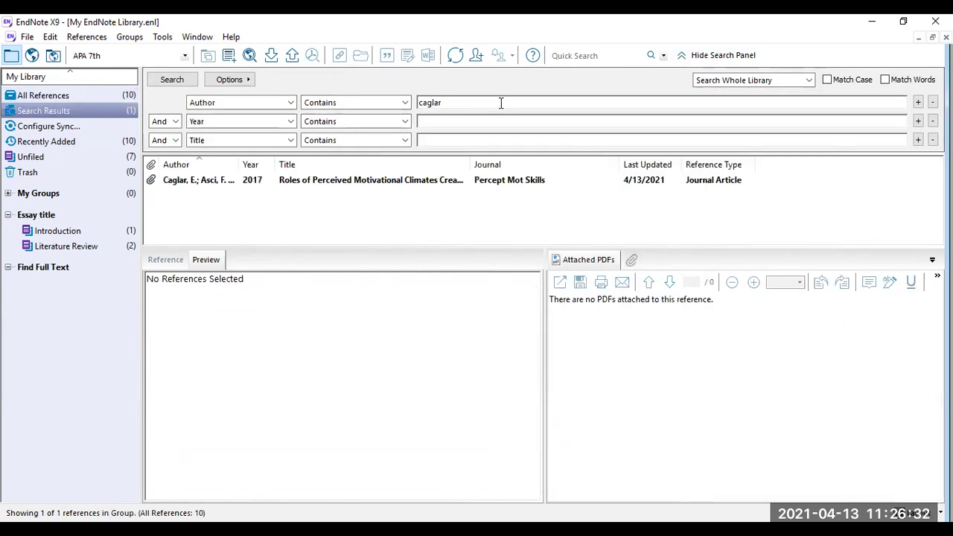
Preview the 2017 "Roles of Perceived Motivational Climates" article in the search results and hide the search panel
left_click(239, 183)
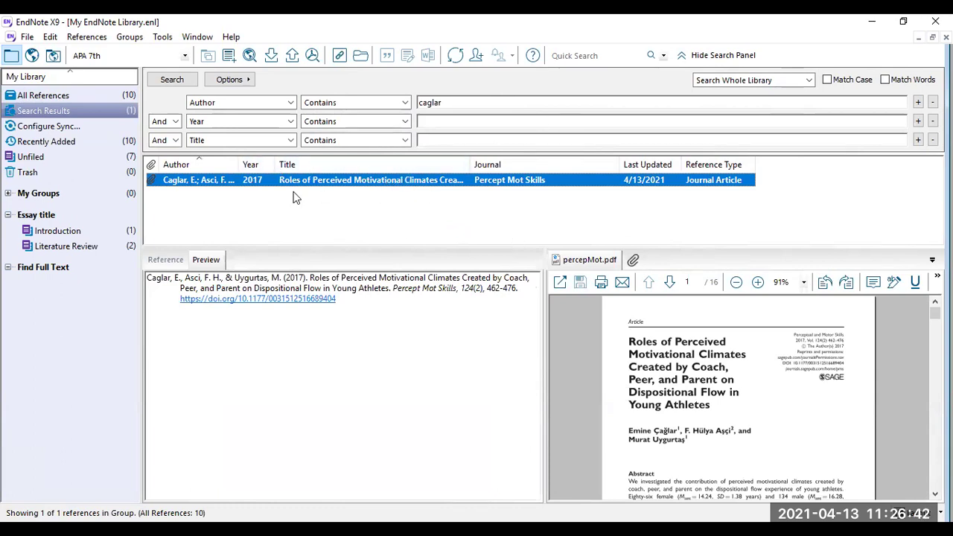
left_click(693, 57)
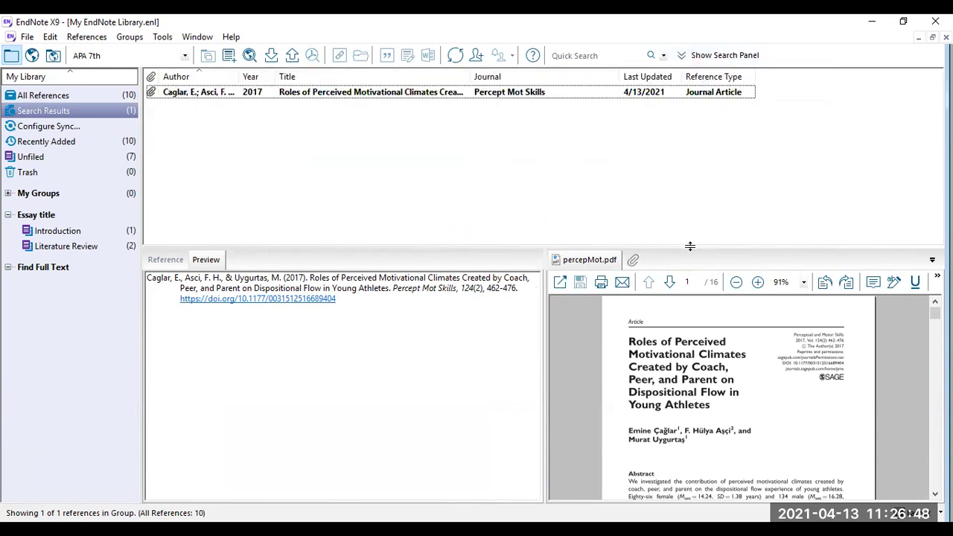